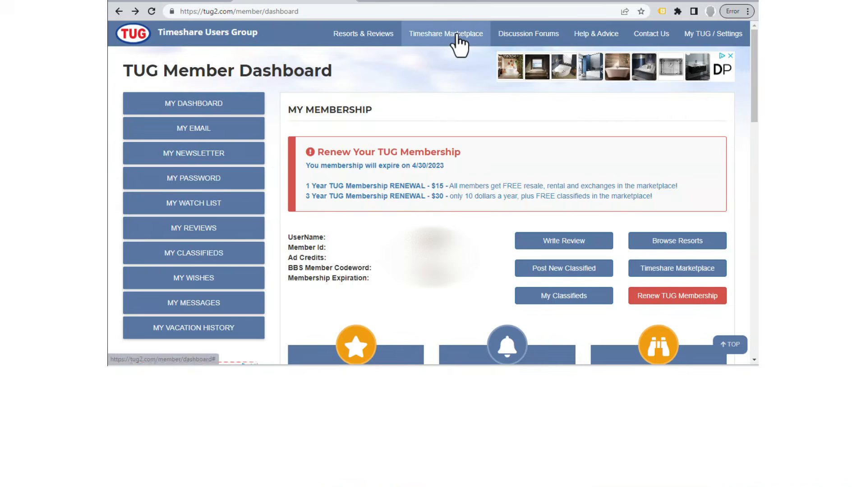
- Start posting a new classified listing from the member dashboard
{"action": "left_click", "coordinate": [456, 36]}
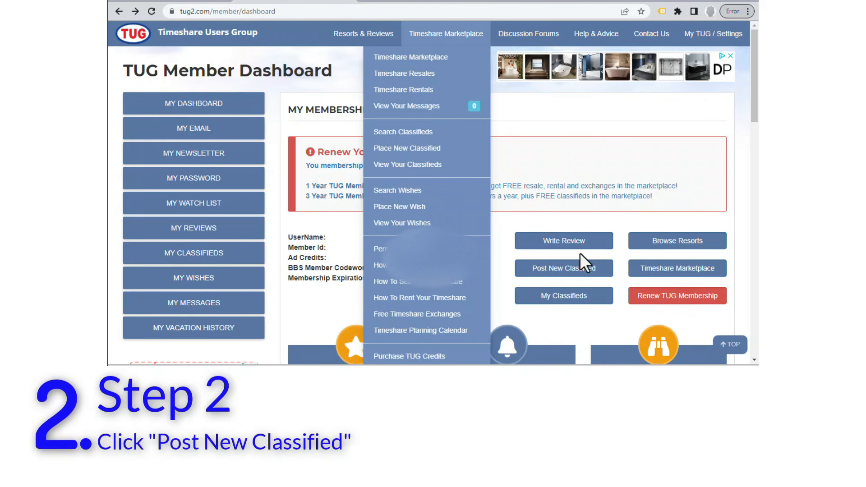
{"action": "left_click", "coordinate": [581, 274]}
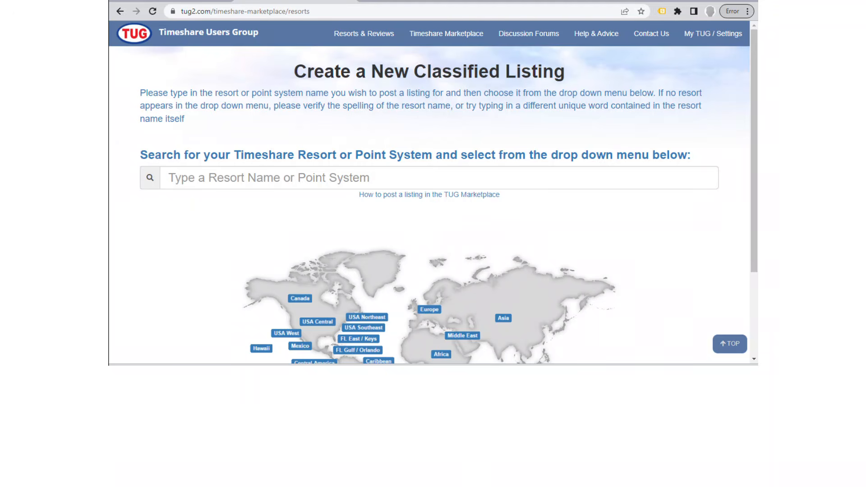
- Search the resort names for "marriott" and browse the suggested matches
{"action": "left_click", "coordinate": [409, 178]}
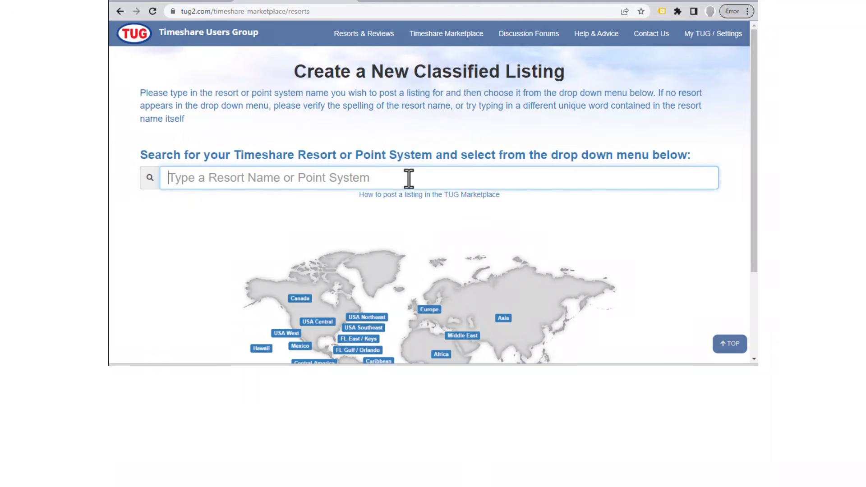
{"action": "type", "text": "marriott"}
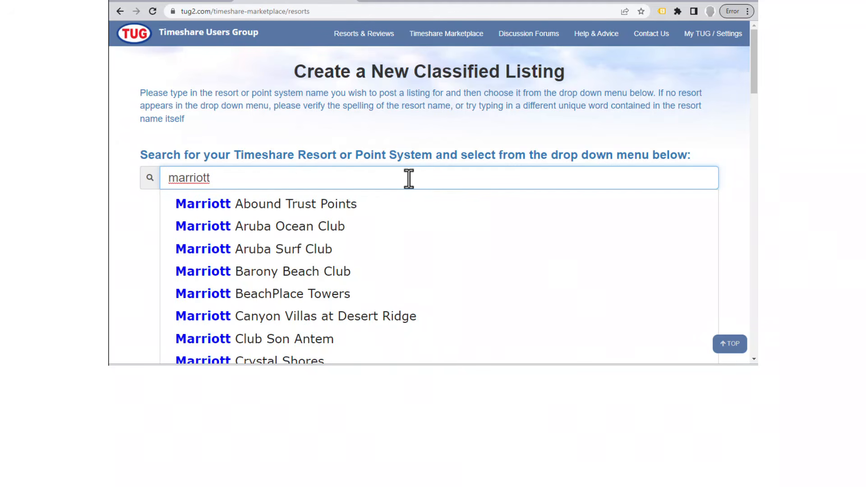
{"action": "scroll", "coordinate": [392, 234], "scroll_direction": "down", "scroll_amount": 3}
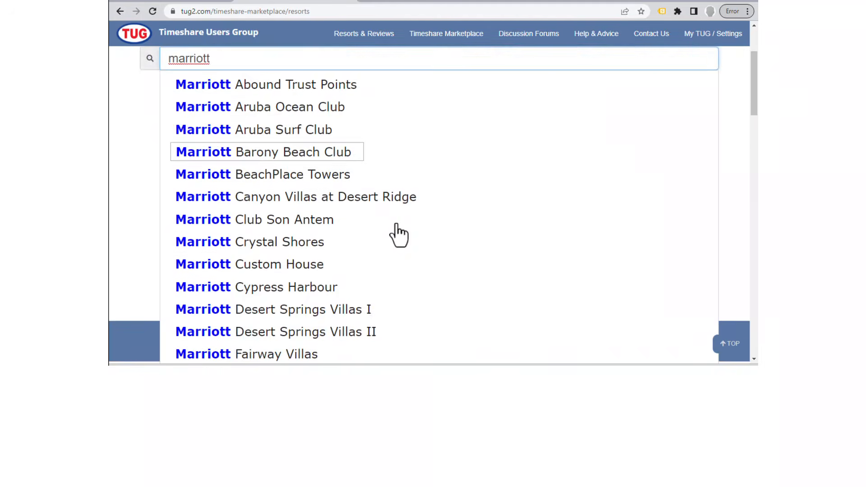
{"action": "scroll", "coordinate": [397, 234], "scroll_direction": "up", "scroll_amount": 3}
- Replace the resort search text with "xyz" and choose XYZ USA Resort for the listing
{"action": "left_click_drag", "start_coordinate": [209, 178], "coordinate": [154, 177]}
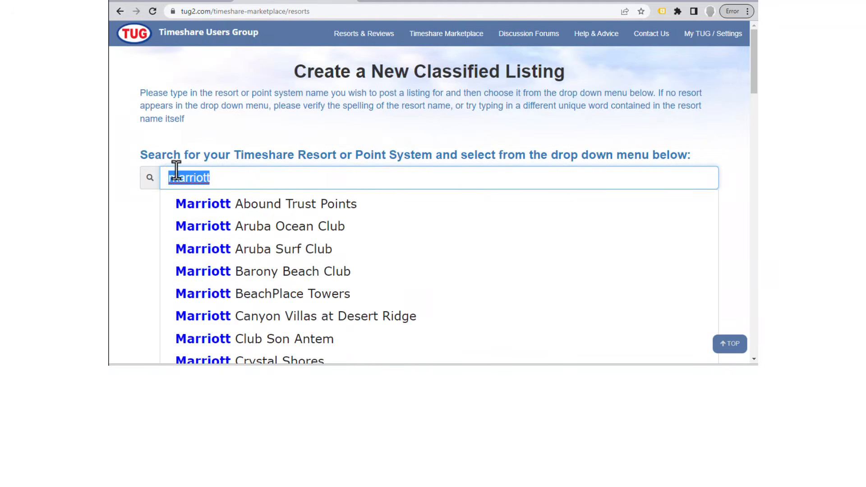
{"action": "key", "text": "BackSpace"}
{"action": "type", "text": "xyz"}
{"action": "left_click", "coordinate": [247, 207]}
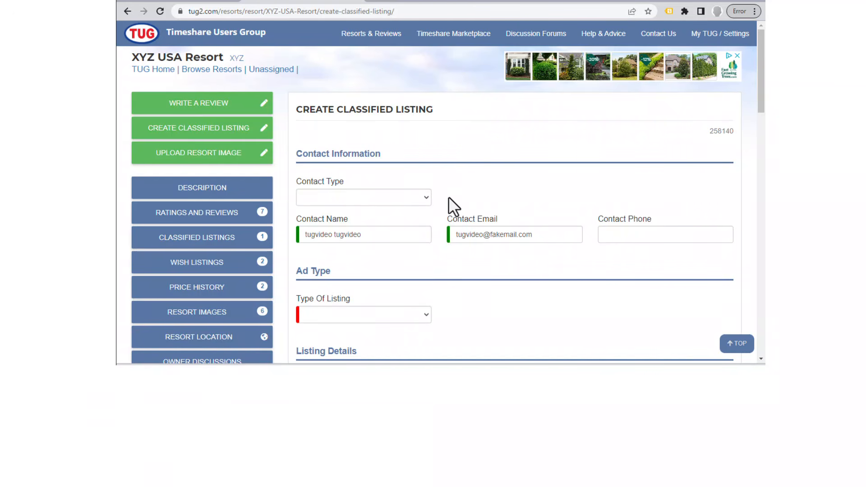
- Set the contact type to Individual and the type of listing to For Sale
{"action": "left_click", "coordinate": [420, 197]}
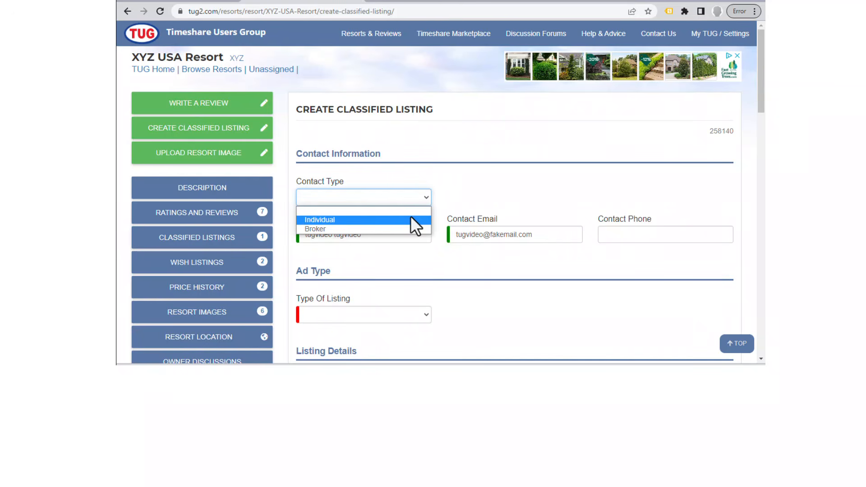
{"action": "left_click", "coordinate": [410, 218]}
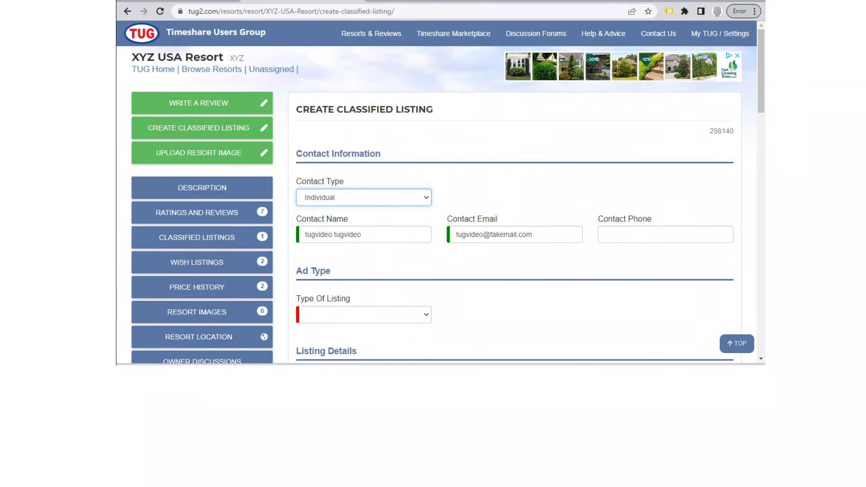
{"action": "scroll", "coordinate": [562, 276], "scroll_direction": "down", "scroll_amount": 3}
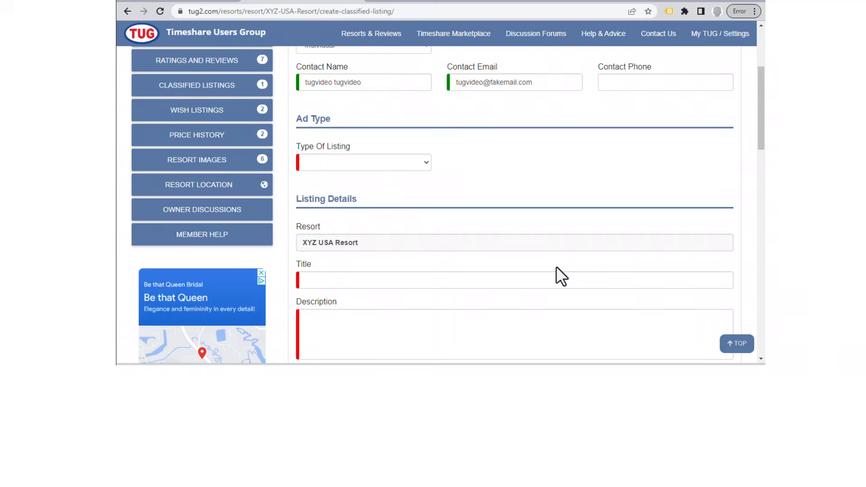
{"action": "left_click", "coordinate": [426, 163]}
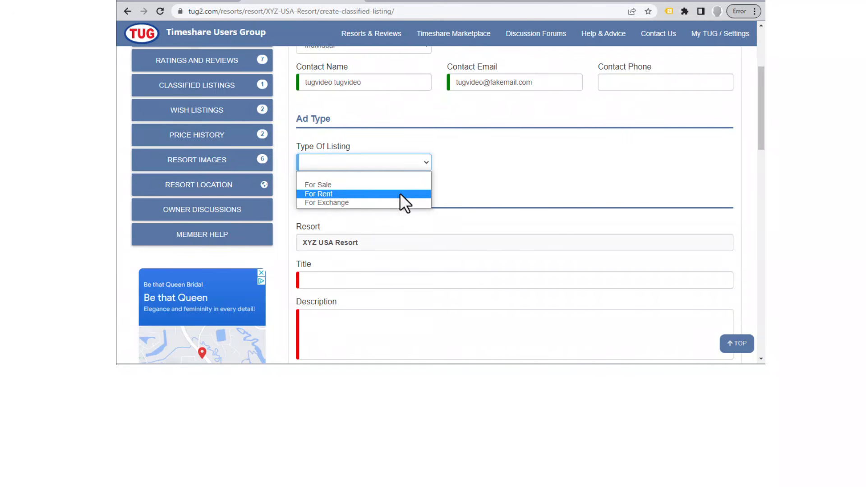
{"action": "key", "text": "Return"}
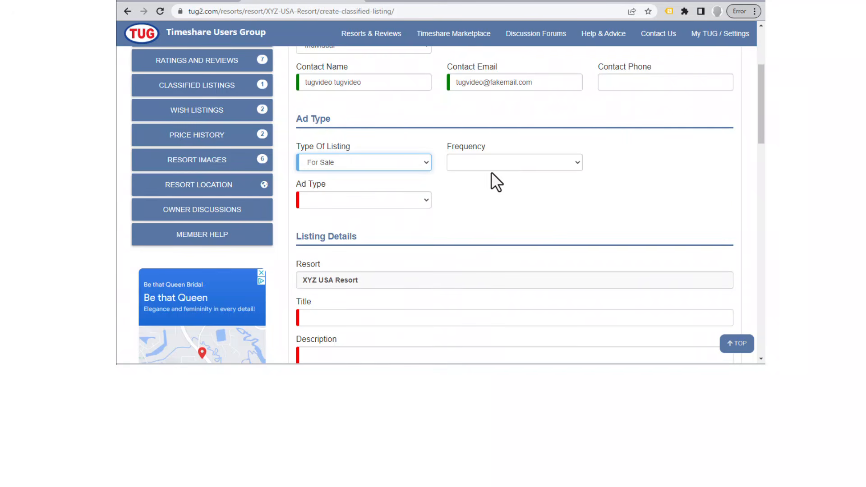
- Set the listing's frequency to Every Year and its ad type to Fixed (Single Week)
{"action": "left_click", "coordinate": [543, 165]}
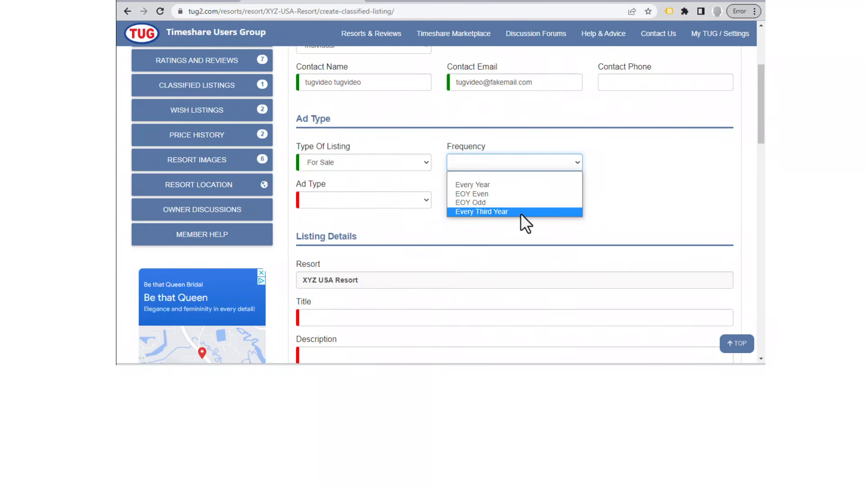
{"action": "left_click", "coordinate": [529, 186]}
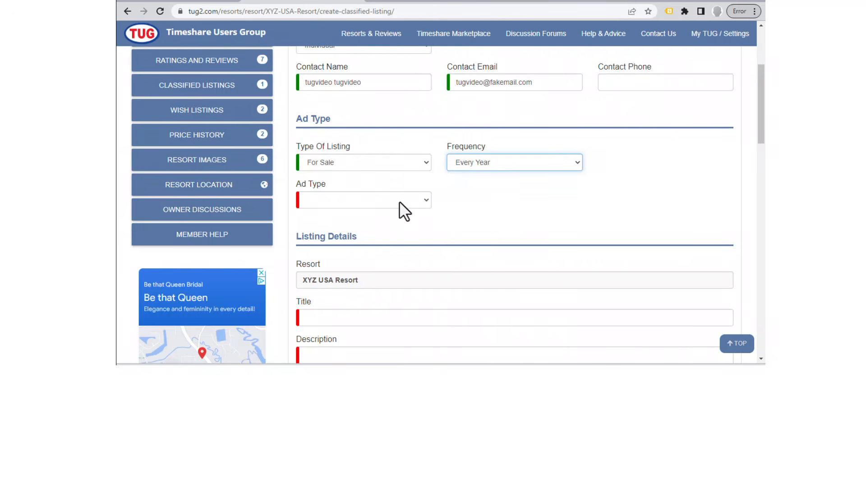
{"action": "left_click", "coordinate": [399, 201]}
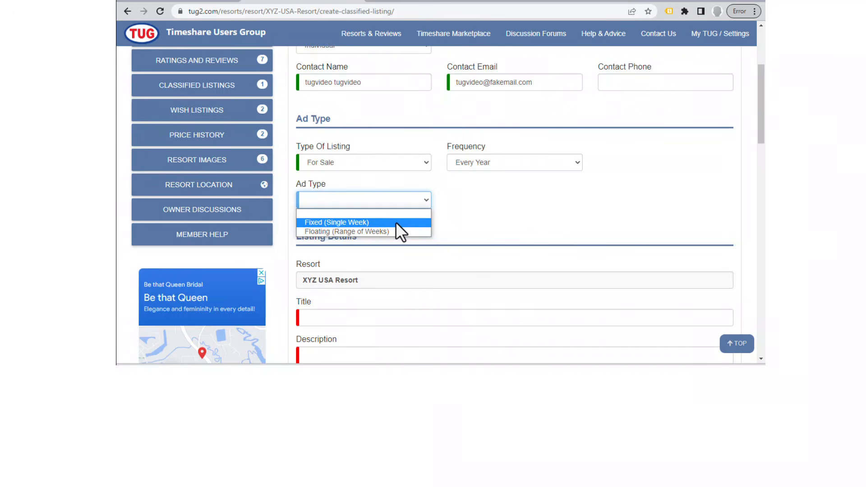
{"action": "left_click", "coordinate": [396, 222]}
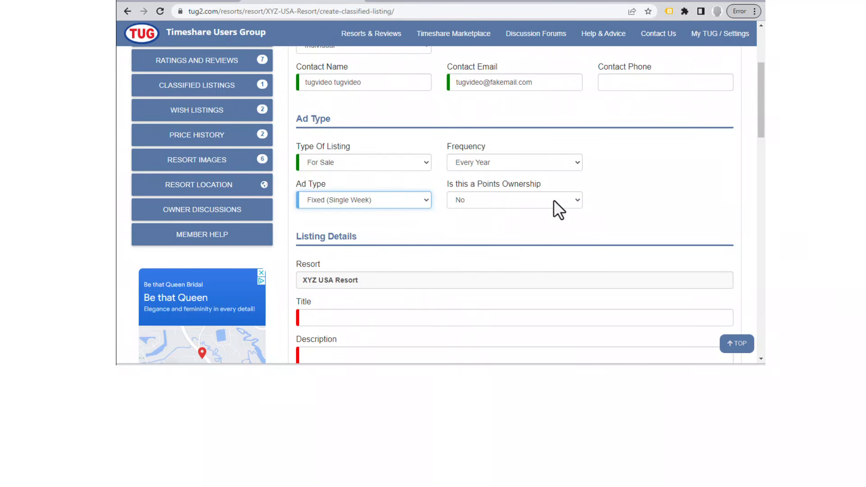
- Answer No to the question whether this is a points ownership
{"action": "left_click", "coordinate": [553, 199]}
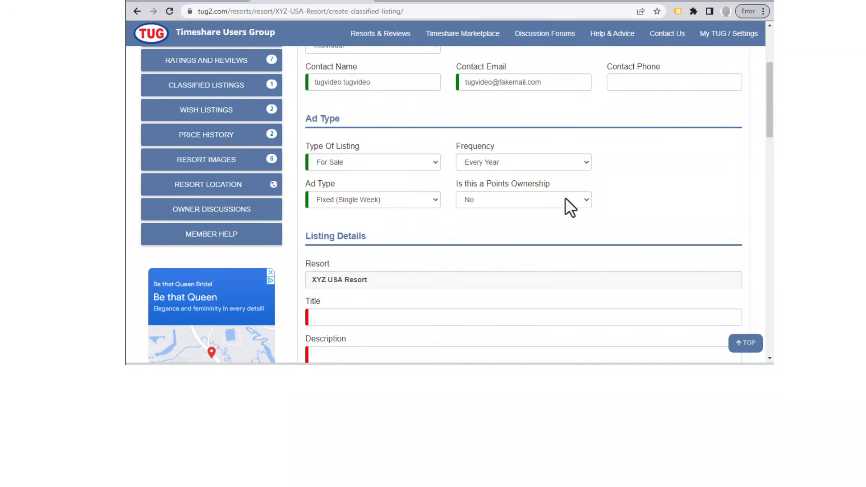
{"action": "left_click", "coordinate": [556, 199]}
{"action": "left_click", "coordinate": [475, 212]}
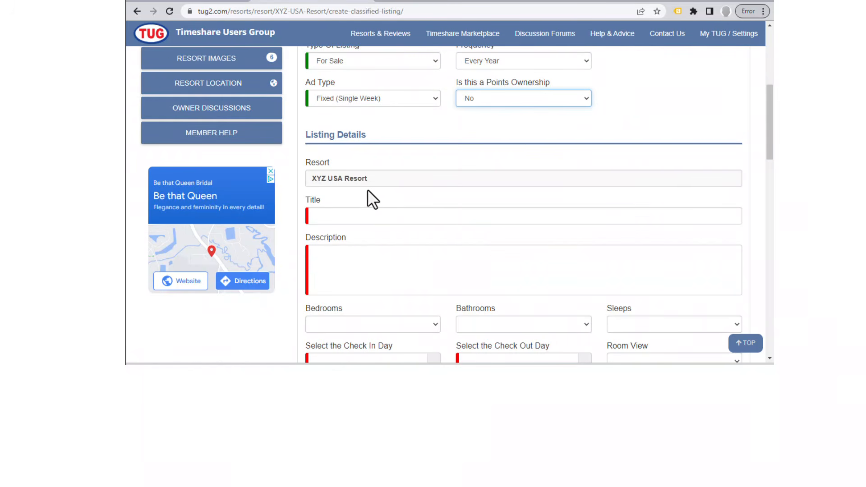
- Enter the listing title "Free Timeshare Available - please buy me!" and the description "type description here - be creative"
{"action": "left_click", "coordinate": [358, 219]}
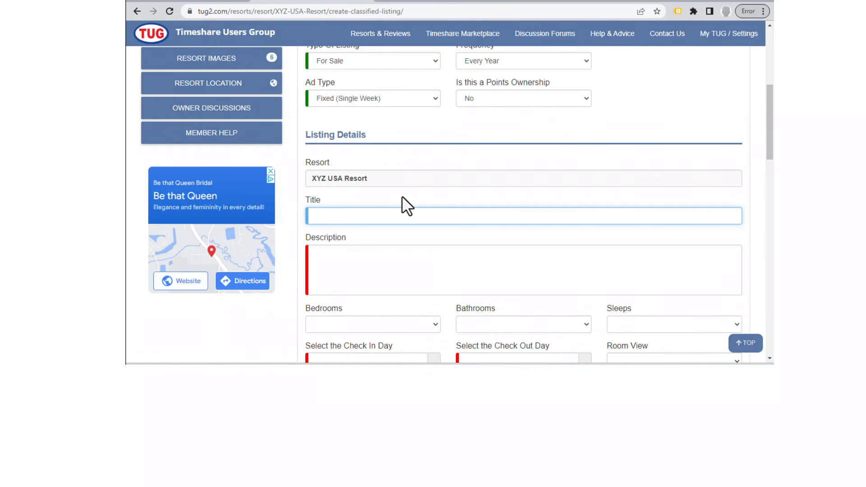
{"action": "type", "text": "Free Timeshare Available"}
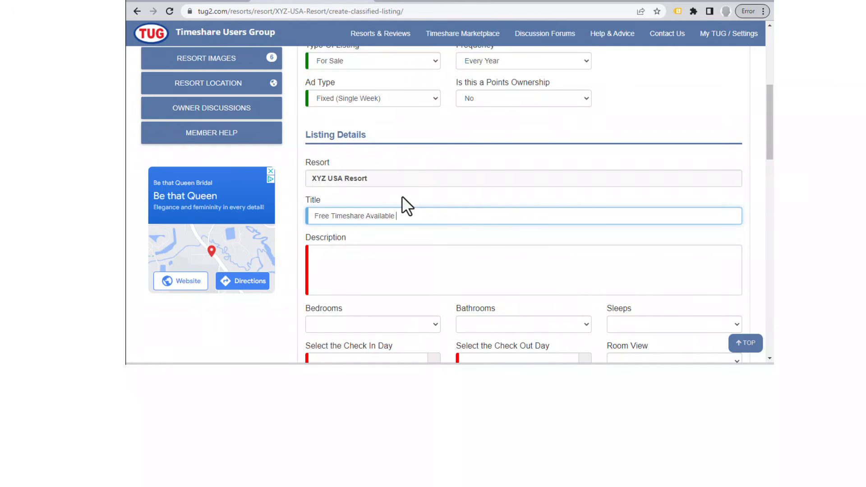
{"action": "type", "text": " - please buy me!"}
{"action": "left_click", "coordinate": [379, 259]}
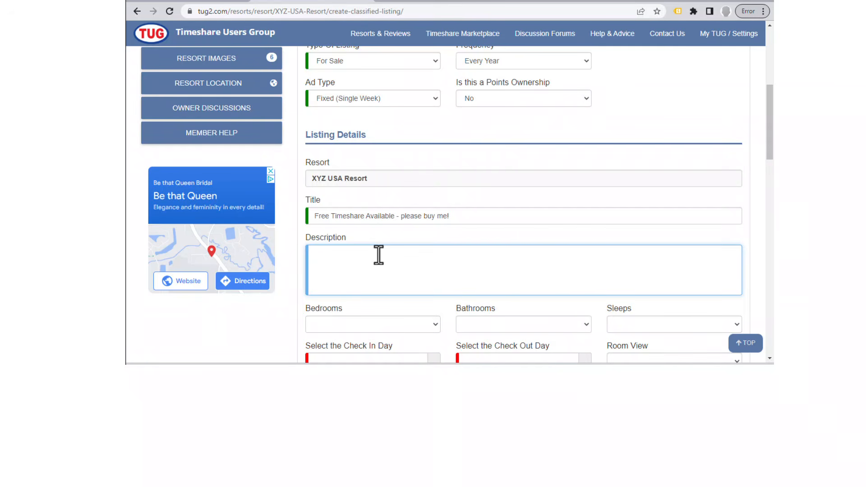
{"action": "type", "text": "type description here - be creative"}
- Describe the unit as One Bedroom with 1 bathroom, sleeping 2
{"action": "scroll", "coordinate": [405, 183], "scroll_direction": "down", "scroll_amount": 3}
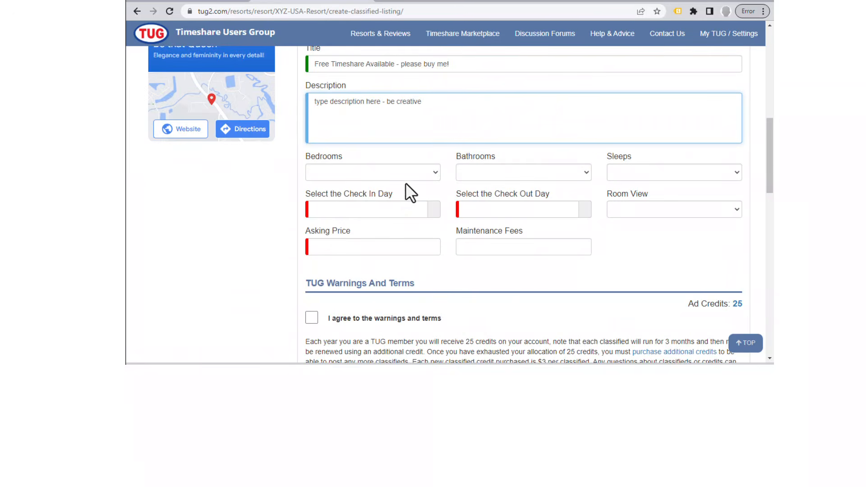
{"action": "left_click", "coordinate": [428, 174]}
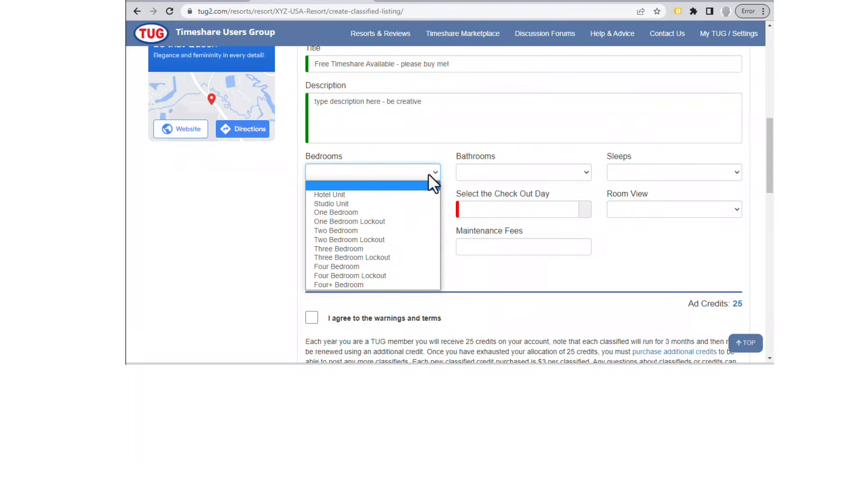
{"action": "left_click", "coordinate": [505, 177]}
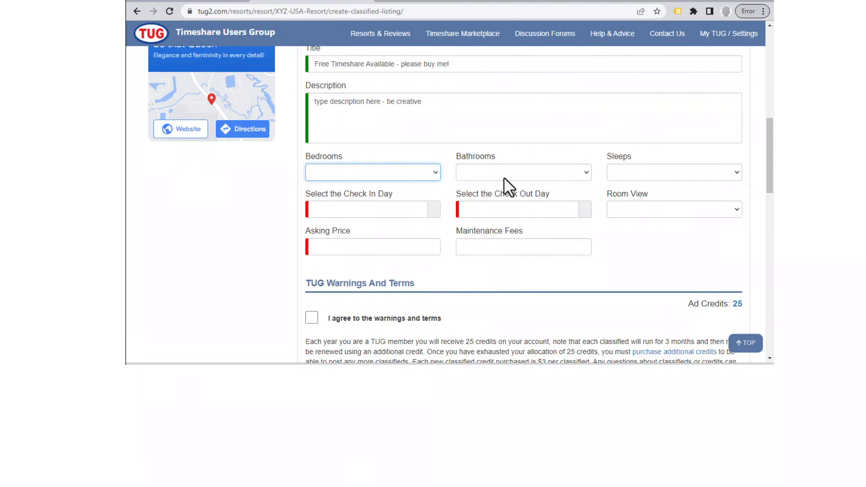
{"action": "left_click", "coordinate": [504, 177]}
{"action": "left_click", "coordinate": [505, 177]}
{"action": "left_click", "coordinate": [654, 177]}
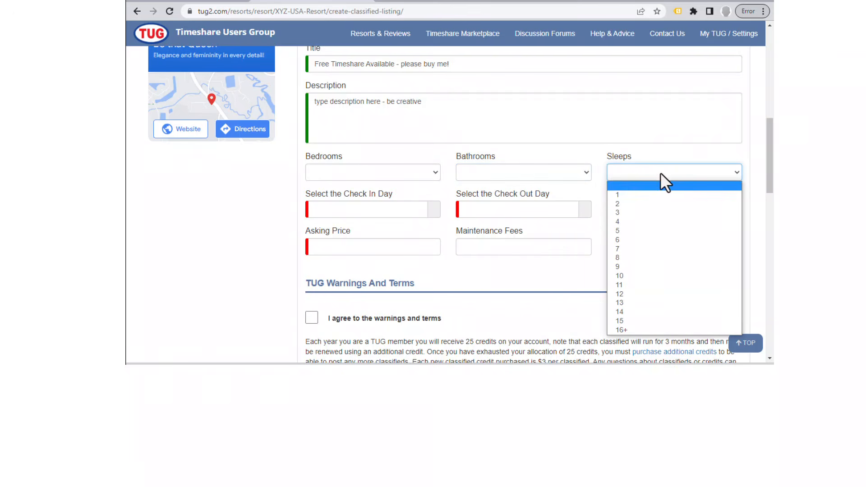
{"action": "left_click", "coordinate": [638, 205]}
{"action": "left_click", "coordinate": [559, 176]}
{"action": "left_click", "coordinate": [517, 193]}
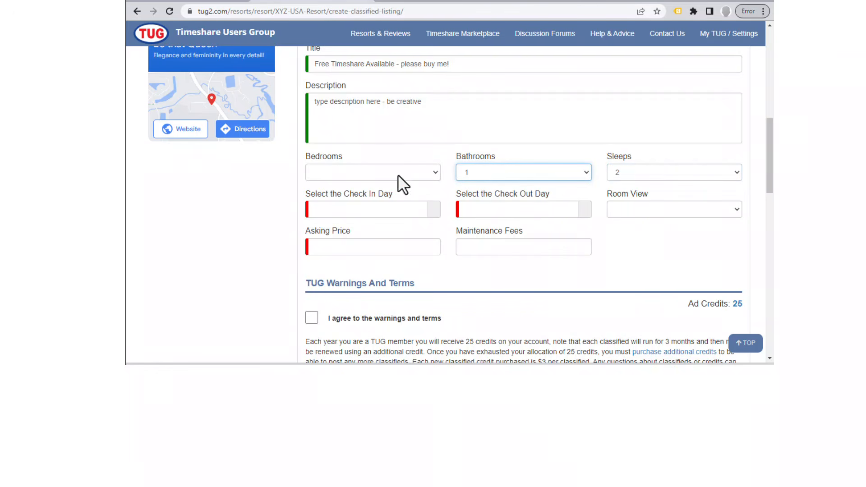
{"action": "left_click", "coordinate": [397, 175]}
{"action": "left_click", "coordinate": [372, 212]}
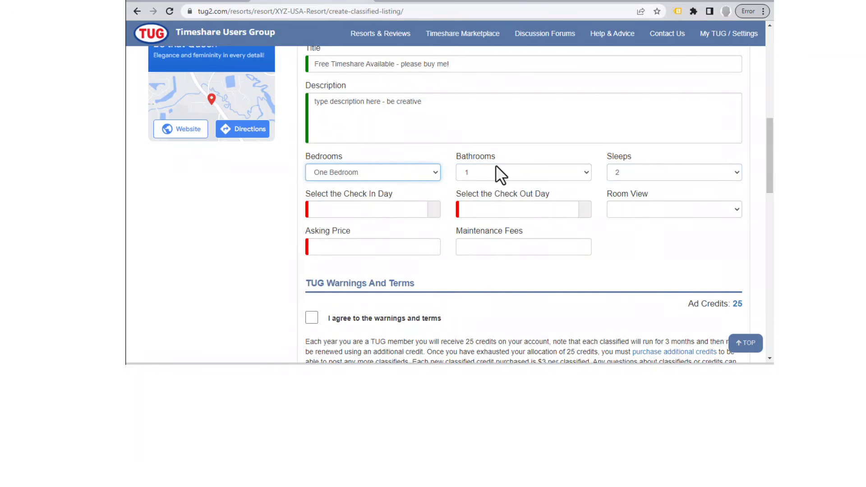
- Set the check-in day to 06/02/2023 and the room view to Pool View
{"action": "left_click", "coordinate": [393, 208]}
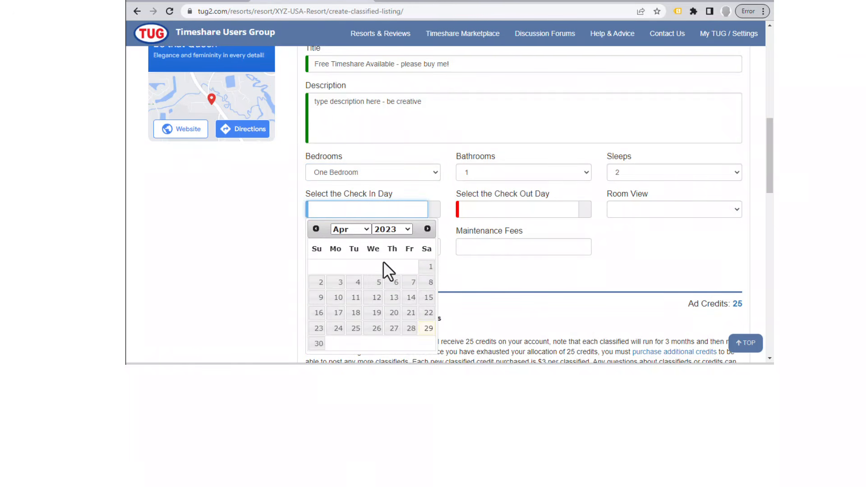
{"action": "left_click", "coordinate": [428, 228]}
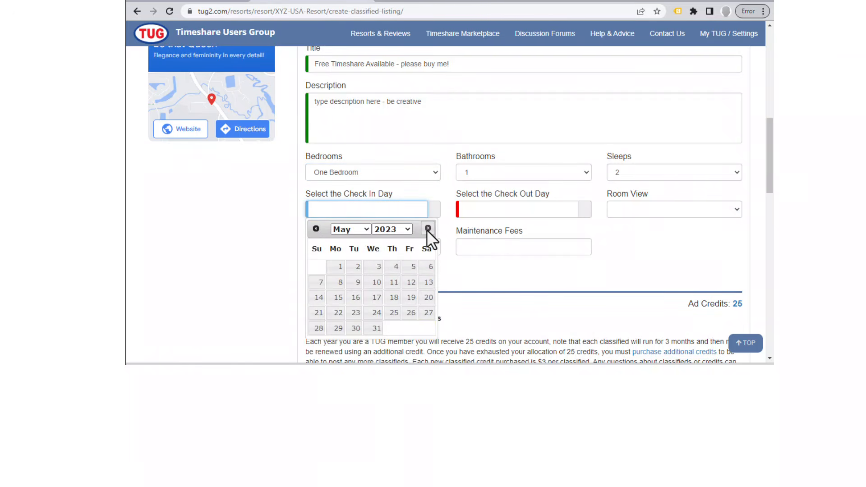
{"action": "left_click", "coordinate": [427, 228]}
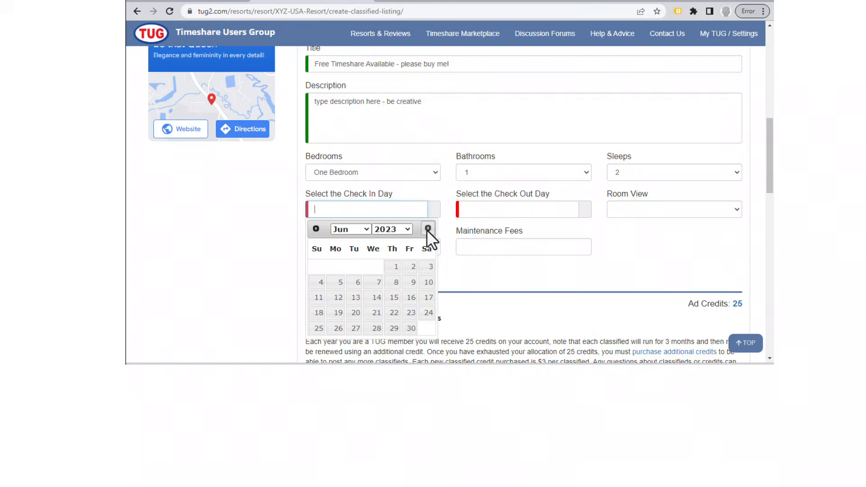
{"action": "left_click", "coordinate": [414, 269]}
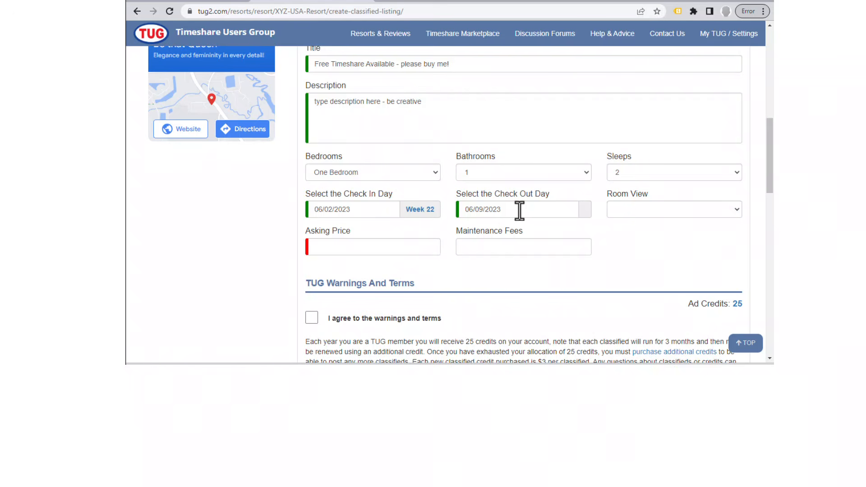
{"action": "left_click", "coordinate": [679, 210]}
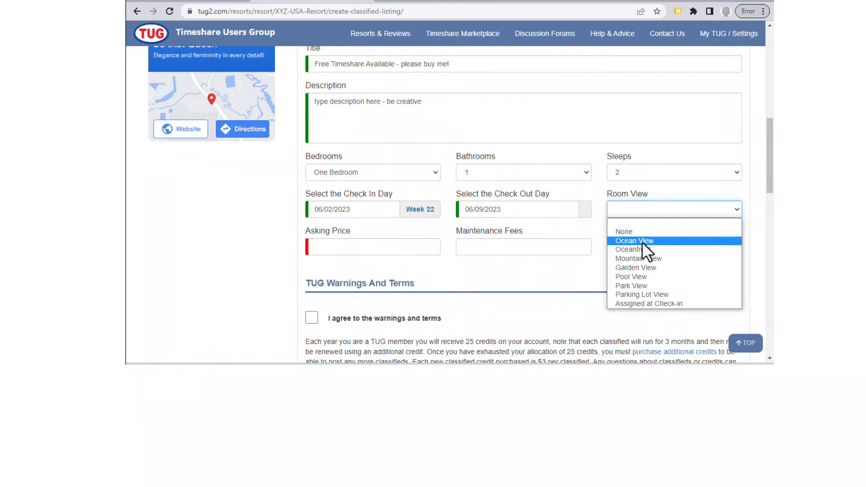
{"action": "left_click", "coordinate": [637, 277]}
- Enter an asking price of 1 and maintenance fees of 1234
{"action": "left_click", "coordinate": [372, 247]}
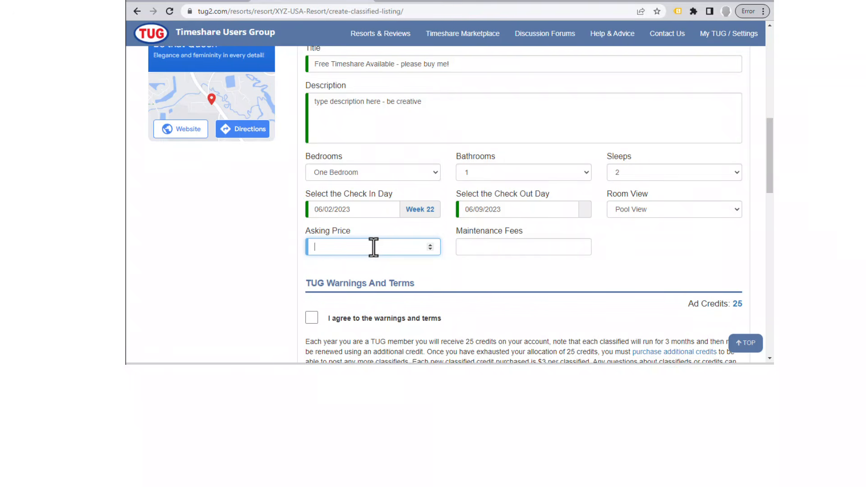
{"action": "type", "text": "1"}
{"action": "left_click", "coordinate": [507, 252]}
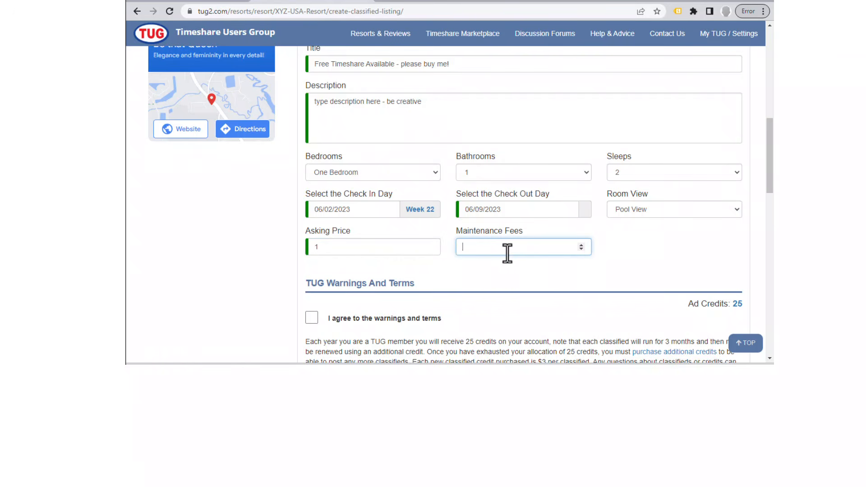
{"action": "type", "text": "1234"}
{"action": "scroll", "coordinate": [638, 291], "scroll_direction": "up", "scroll_amount": 1}
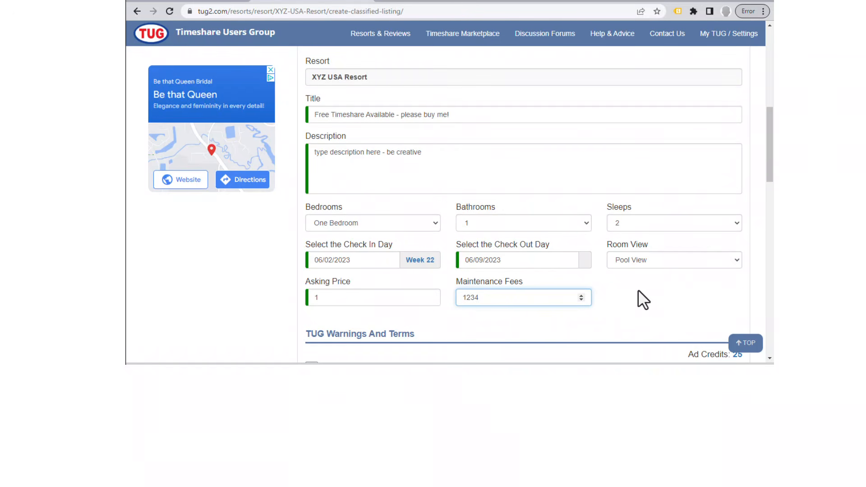
- Review the completed ad type and listing details fields, from listing type through maintenance fees, for valid entries
{"action": "scroll", "coordinate": [629, 293], "scroll_direction": "up", "scroll_amount": 3}
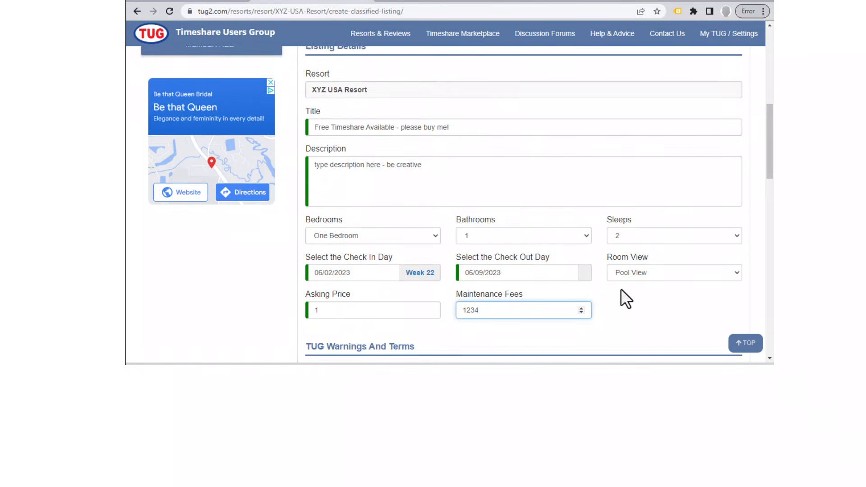
{"action": "scroll", "coordinate": [519, 212], "scroll_direction": "down", "scroll_amount": 2}
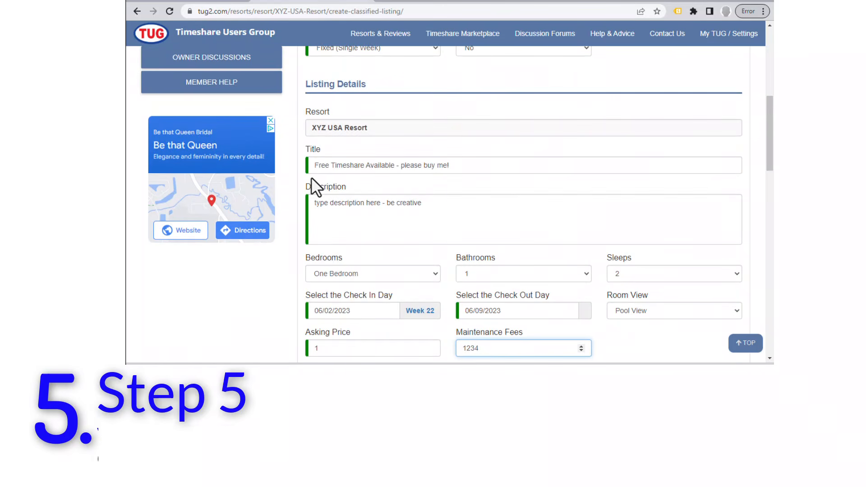
{"action": "scroll", "coordinate": [315, 189], "scroll_direction": "down", "scroll_amount": 2}
{"action": "scroll", "coordinate": [616, 248], "scroll_direction": "up", "scroll_amount": 4}
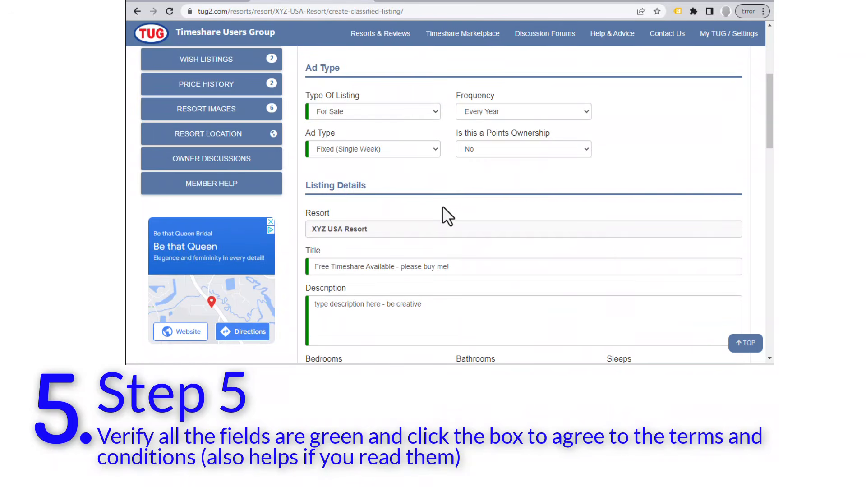
{"action": "scroll", "coordinate": [440, 201], "scroll_direction": "down", "scroll_amount": 1}
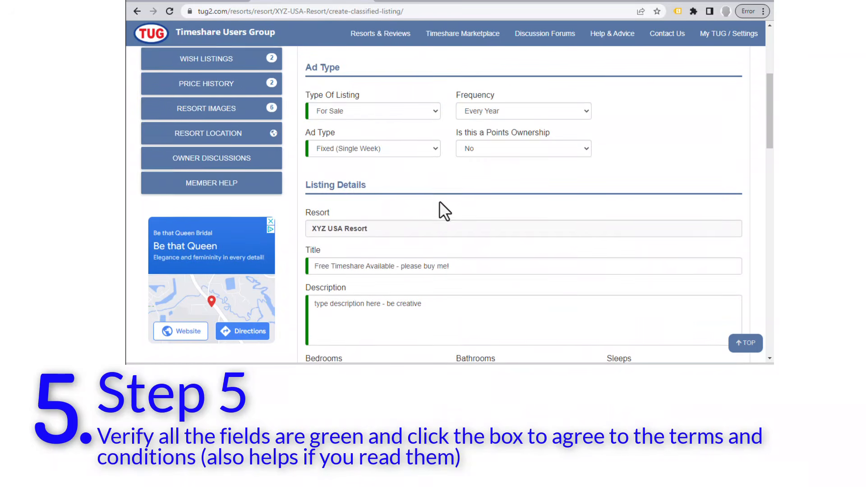
{"action": "scroll", "coordinate": [440, 201], "scroll_direction": "down", "scroll_amount": 2}
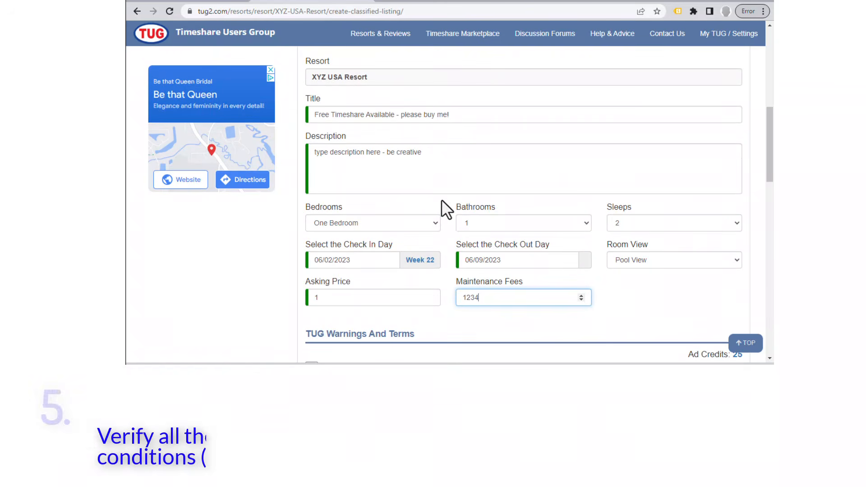
{"action": "scroll", "coordinate": [422, 188], "scroll_direction": "down", "scroll_amount": 2}
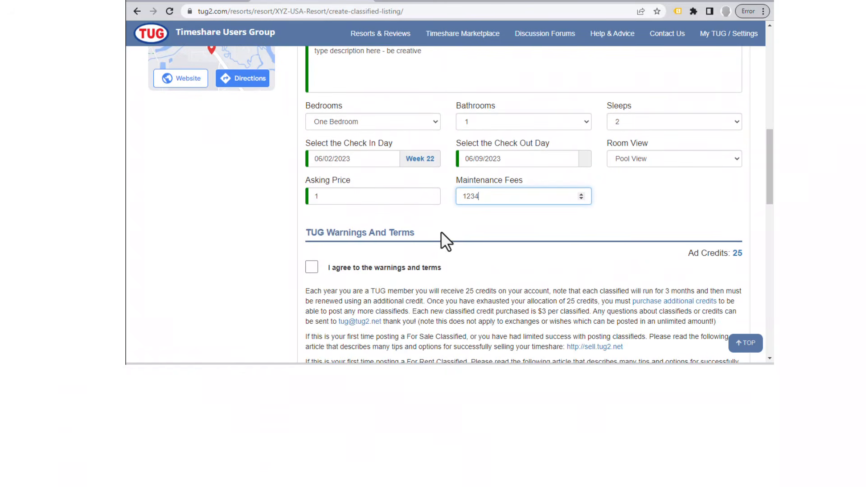
{"action": "left_click", "coordinate": [310, 268]}
{"action": "scroll", "coordinate": [486, 250], "scroll_direction": "down", "scroll_amount": 1}
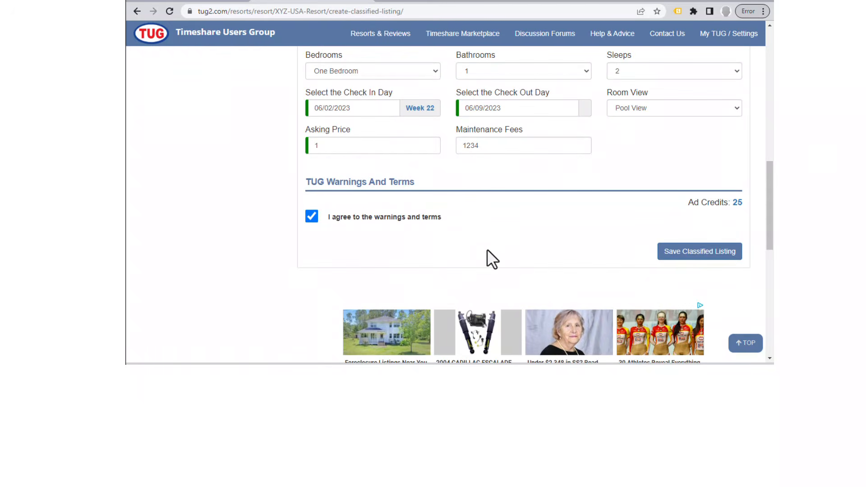
{"action": "left_click", "coordinate": [312, 217]}
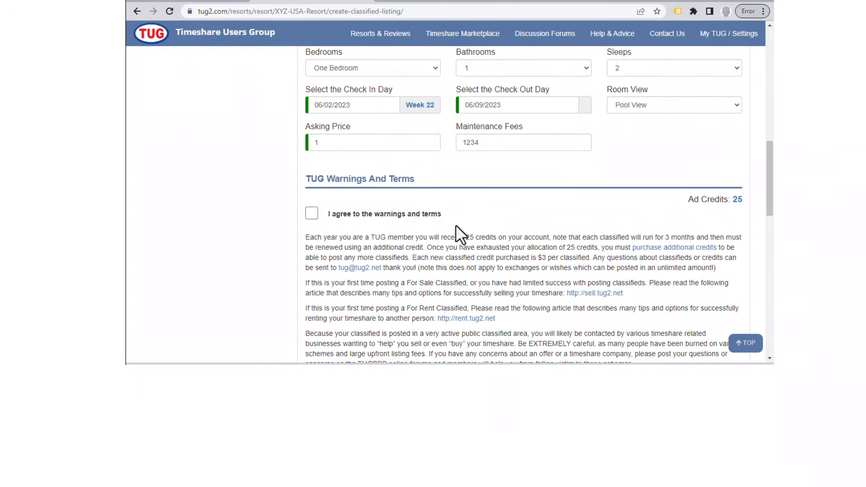
- Read through the TUG warnings and terms covering ad credits, scam advice and advertiser liability
{"action": "scroll", "coordinate": [464, 239], "scroll_direction": "down", "scroll_amount": 2}
{"action": "scroll", "coordinate": [468, 250], "scroll_direction": "down", "scroll_amount": 1}
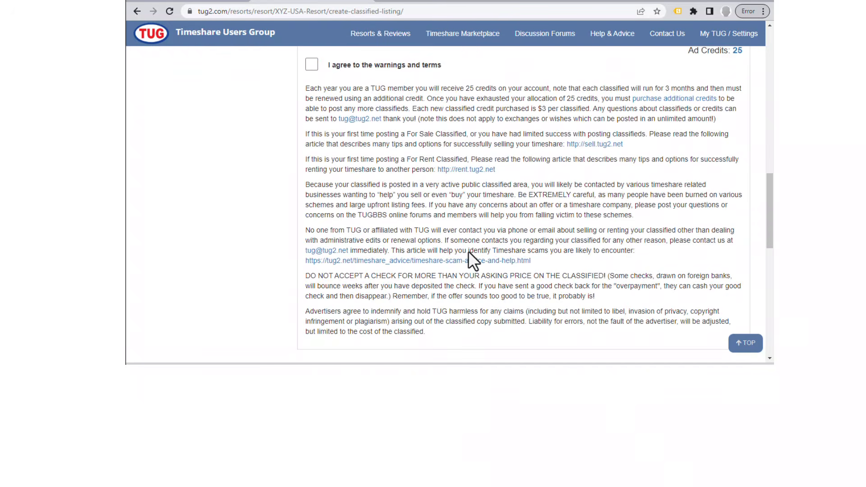
{"action": "scroll", "coordinate": [468, 251], "scroll_direction": "up", "scroll_amount": 1}
{"action": "scroll", "coordinate": [469, 250], "scroll_direction": "down", "scroll_amount": 1}
{"action": "scroll", "coordinate": [469, 232], "scroll_direction": "up", "scroll_amount": 3}
{"action": "scroll", "coordinate": [506, 254], "scroll_direction": "down", "scroll_amount": 1}
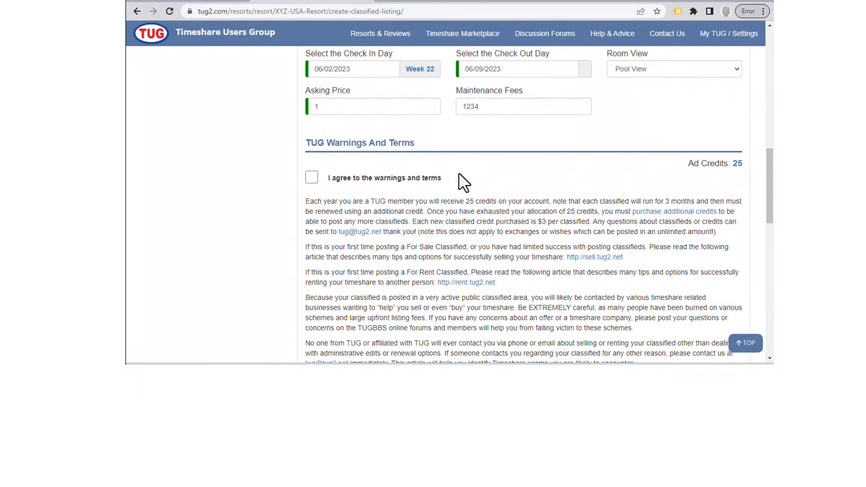
{"action": "scroll", "coordinate": [446, 173], "scroll_direction": "up", "scroll_amount": 3}
{"action": "scroll", "coordinate": [392, 216], "scroll_direction": "down", "scroll_amount": 2}
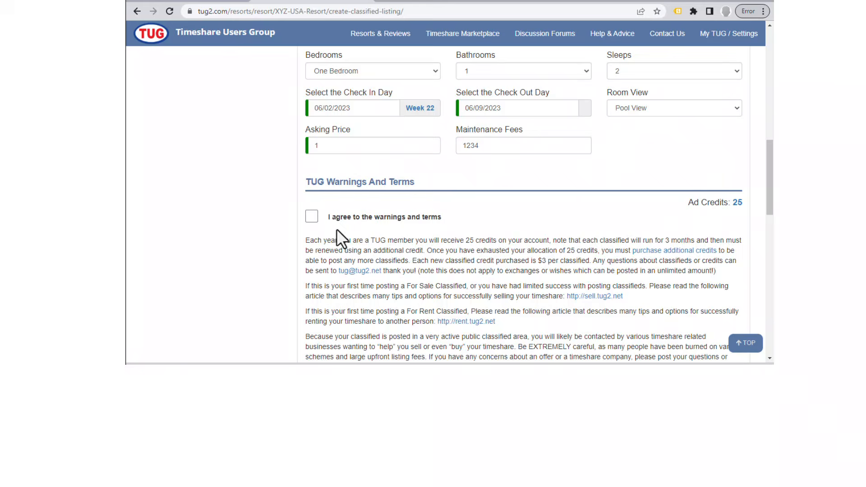
- Agree to the warnings and terms and save the classified listing
{"action": "left_click", "coordinate": [311, 217]}
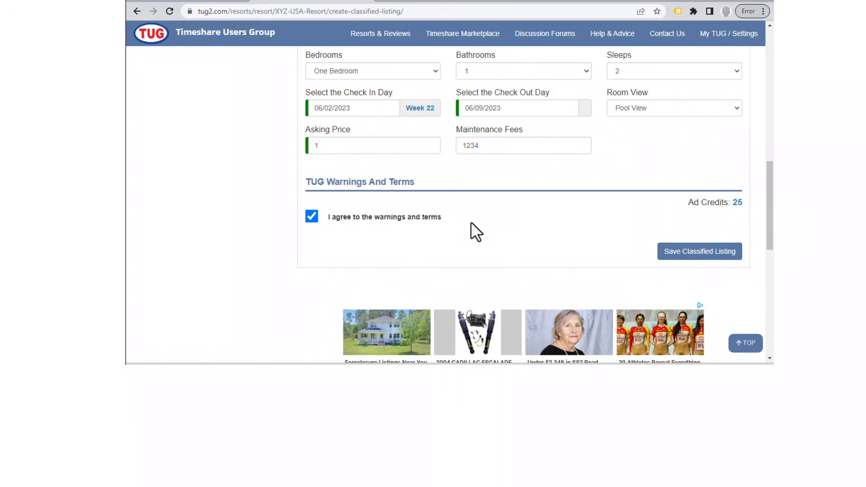
{"action": "scroll", "coordinate": [545, 228], "scroll_direction": "up", "scroll_amount": 1}
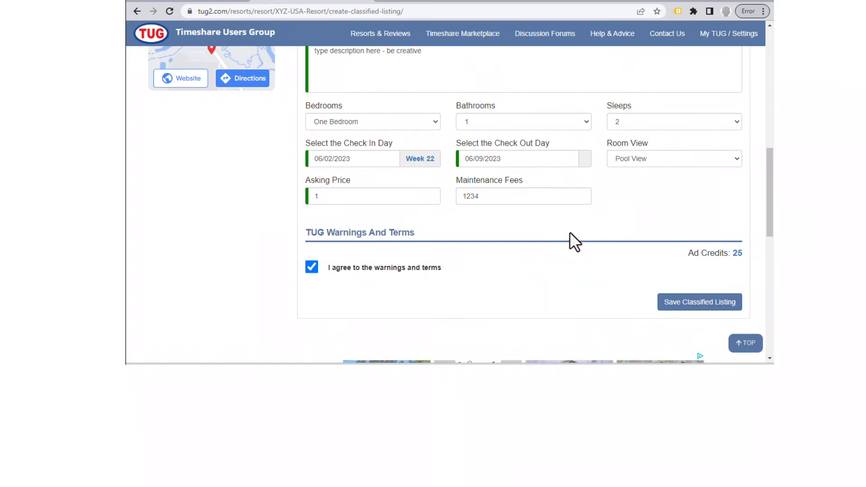
{"action": "left_click", "coordinate": [706, 306]}
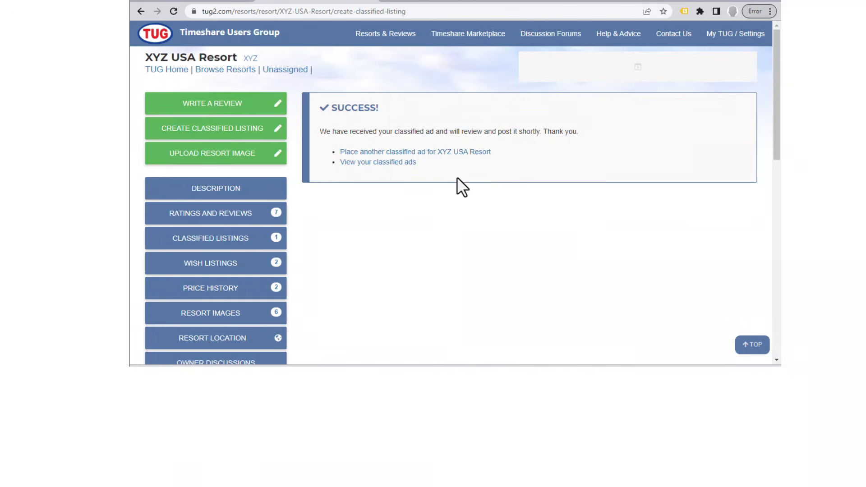
- View the member's own classified ads and show the available ad options for the XYZ USA Resort listing
{"action": "left_click", "coordinate": [387, 163]}
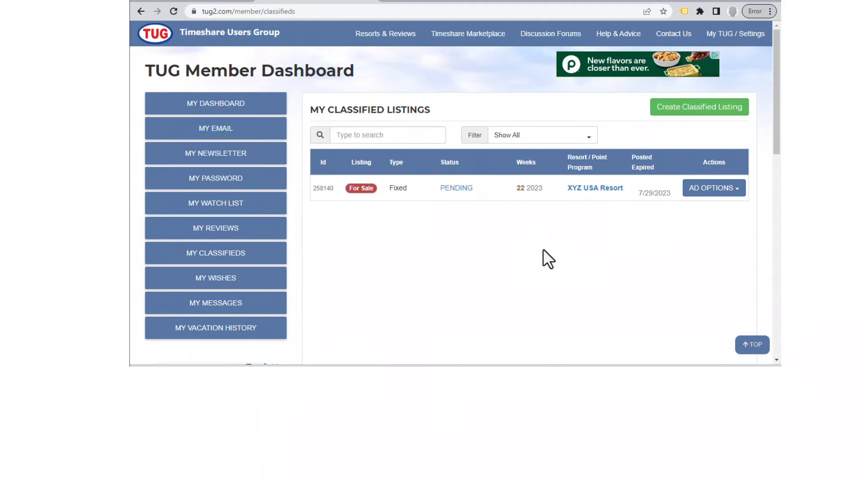
{"action": "left_click", "coordinate": [707, 190]}
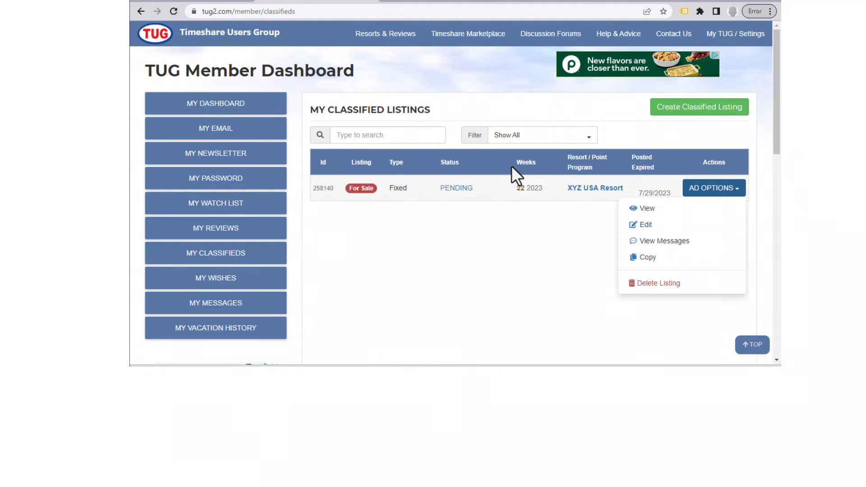
- Show the Timeshare Users Group contact details
{"action": "left_click", "coordinate": [676, 38]}
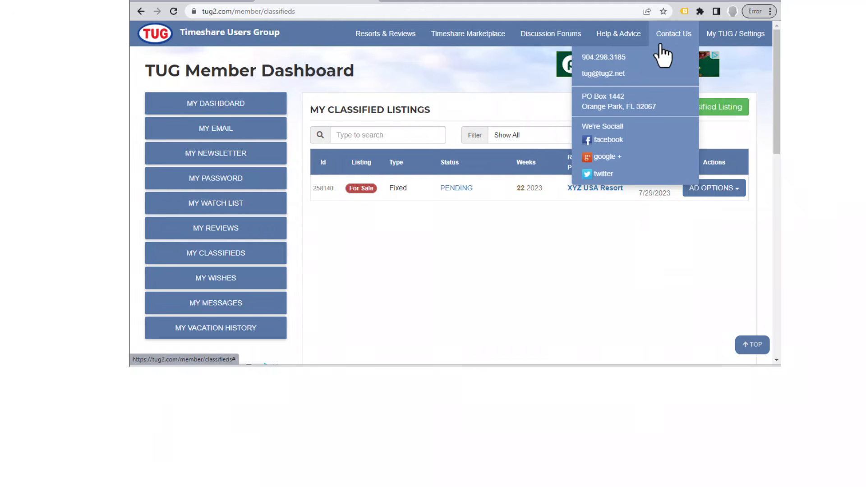